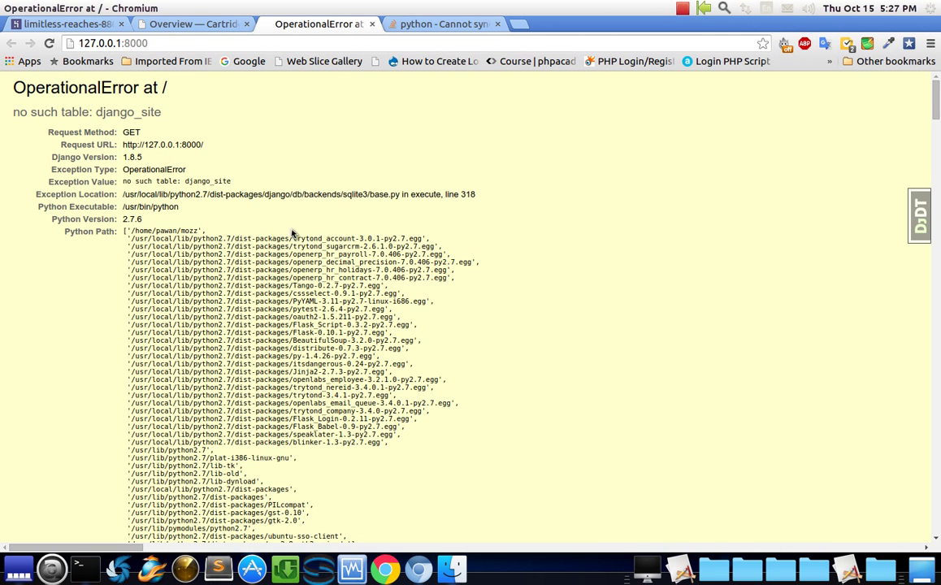
- Check the 'no such table: django_site' error, then suspend the running development server
left_click_drag(161, 112, 8, 113)
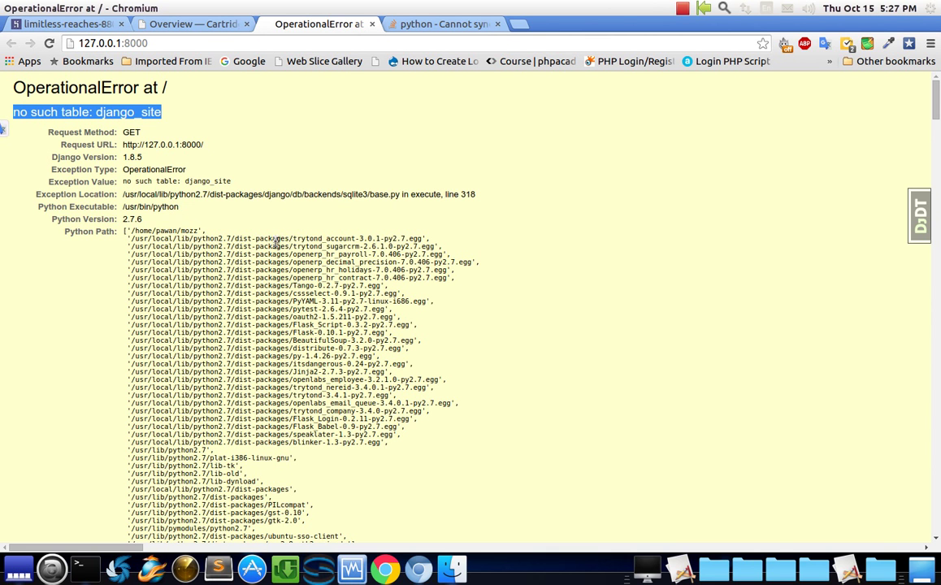
left_click(317, 282)
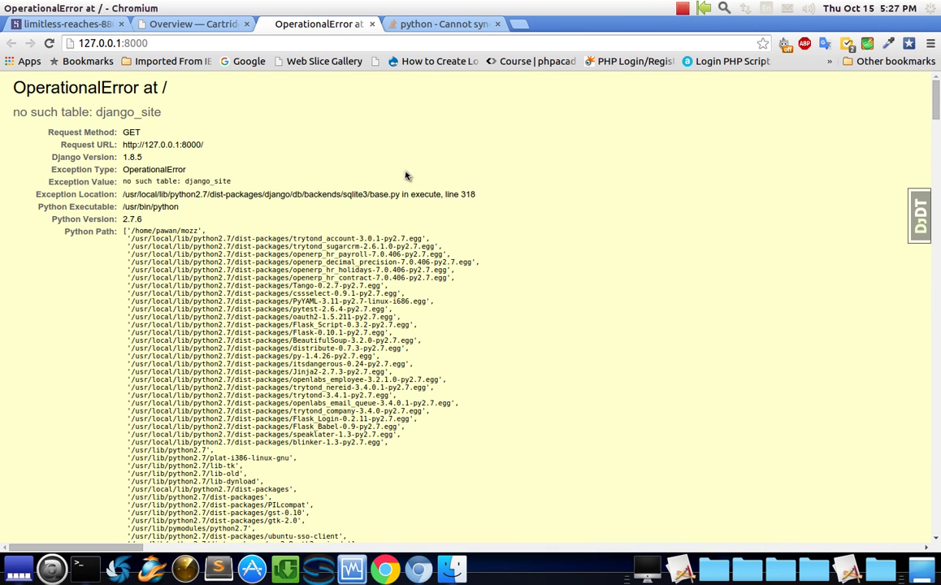
left_click(79, 566)
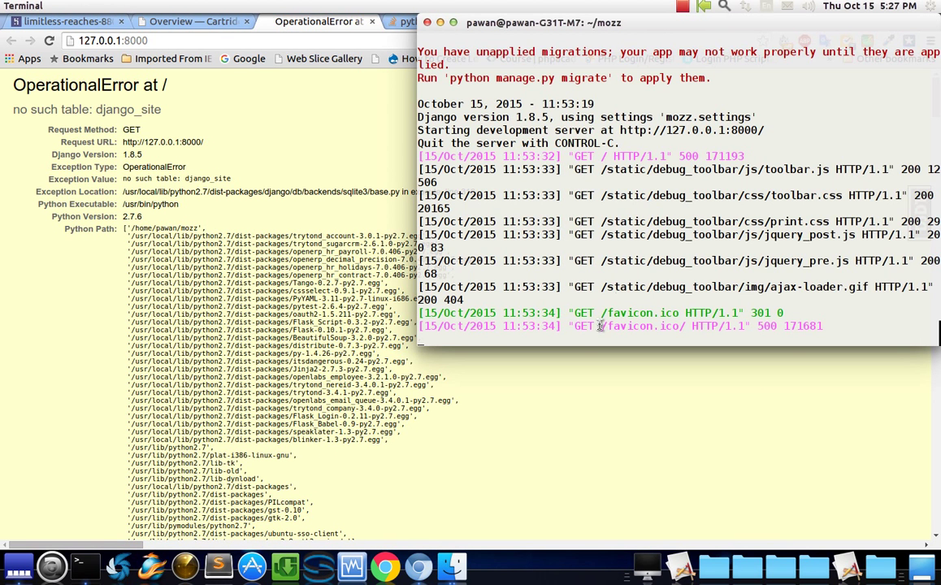
key("ctrl+z")
- Run './manage.py createdb --noinput' to build the database with admin account and demo content
right_click(646, 347)
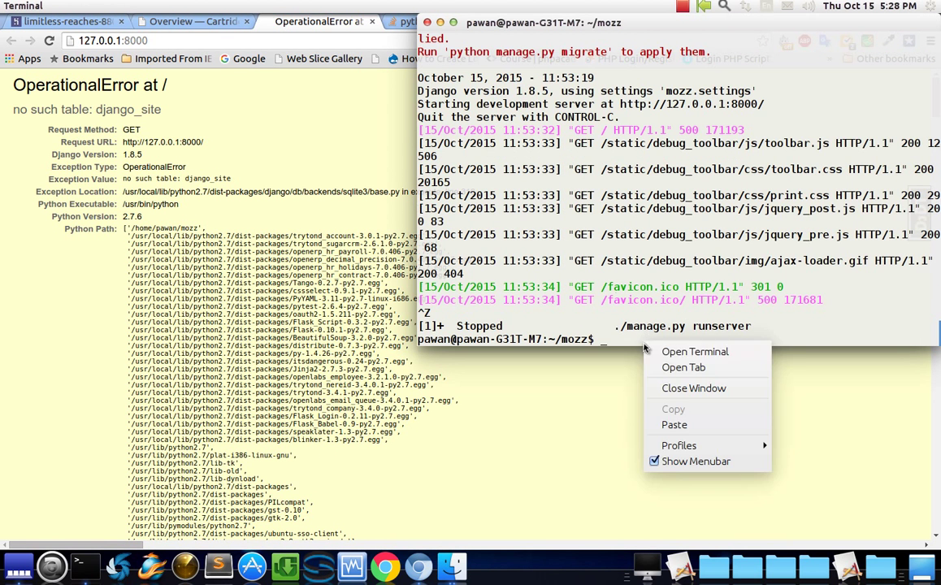
left_click(673, 424)
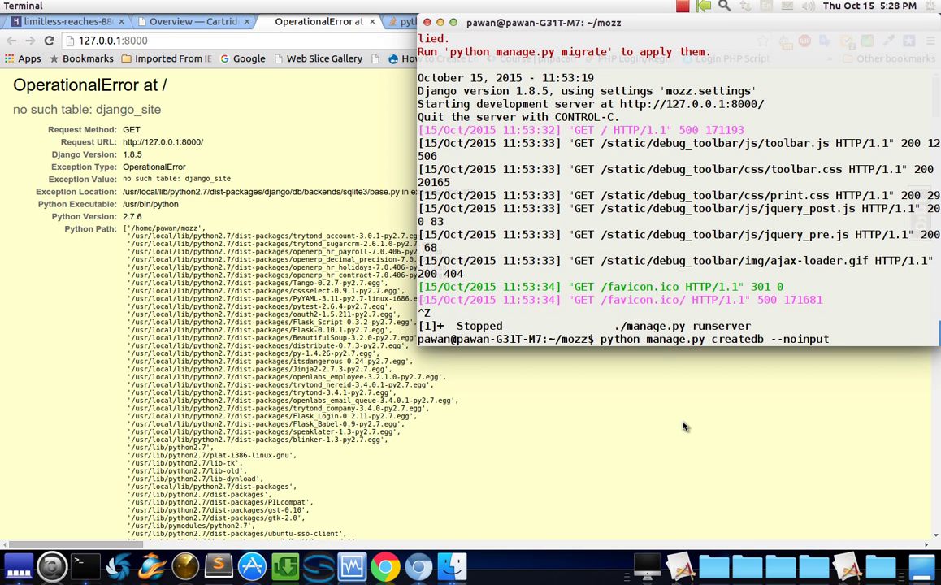
key("ctrl+Left")
key("ctrl+Left")
key("ctrl+Left")
key("BackSpace")
key("BackSpace")
key("BackSpace")
key("BackSpace")
key("BackSpace")
key("BackSpace")
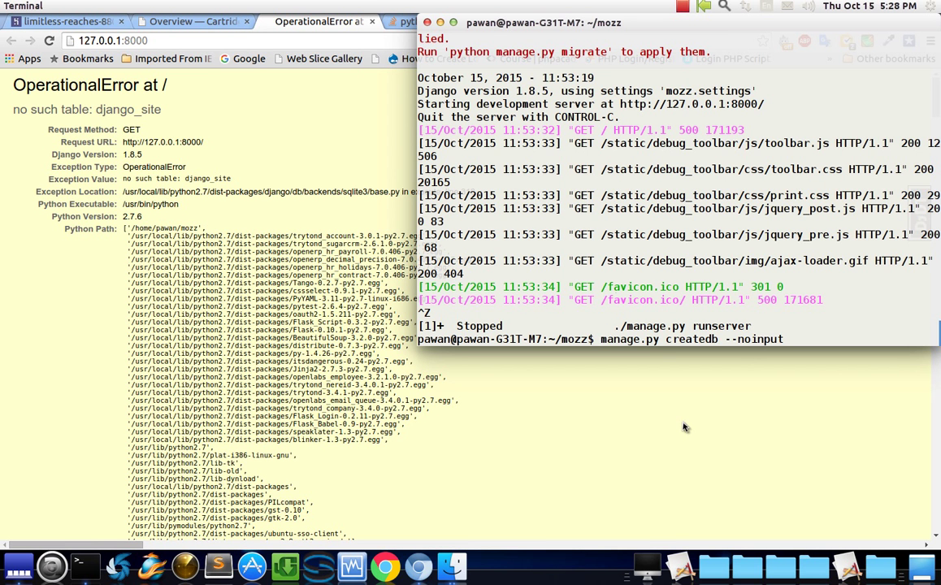
type("./")
key("Return")
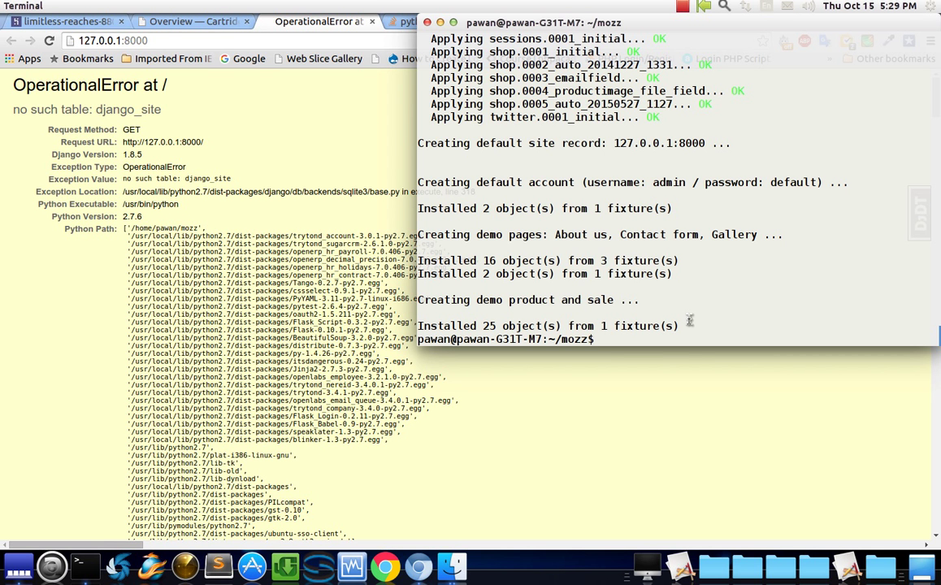
type("./manage")
type(".py runserver")
- Start './manage.py runserver', then rerun it on port 8001 after the port-8000 conflict
key("Return")
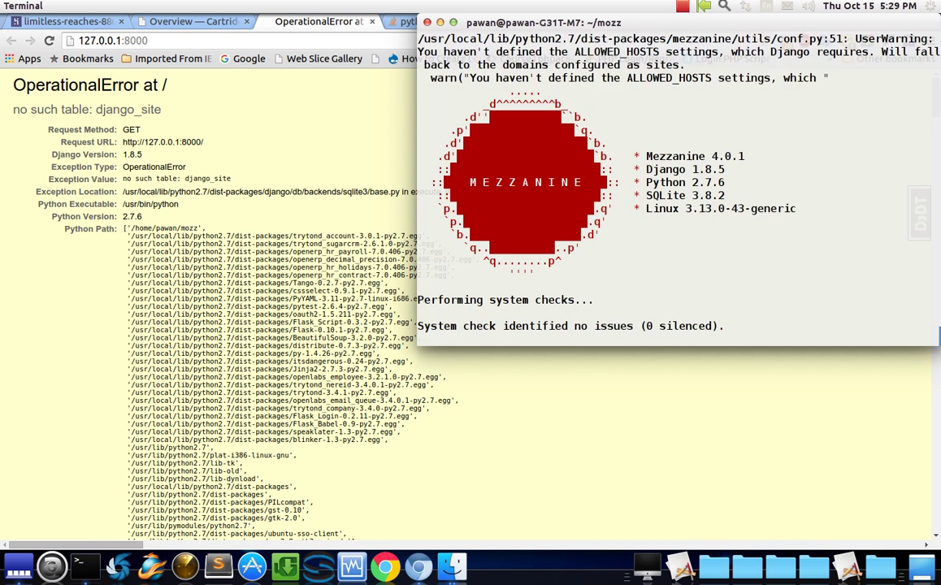
key("Up")
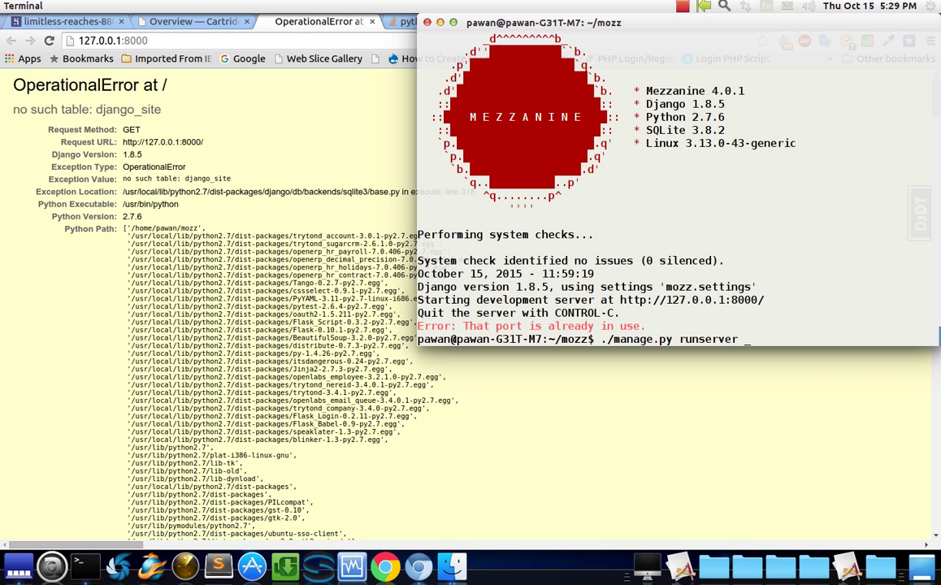
type("8001")
key("Return")
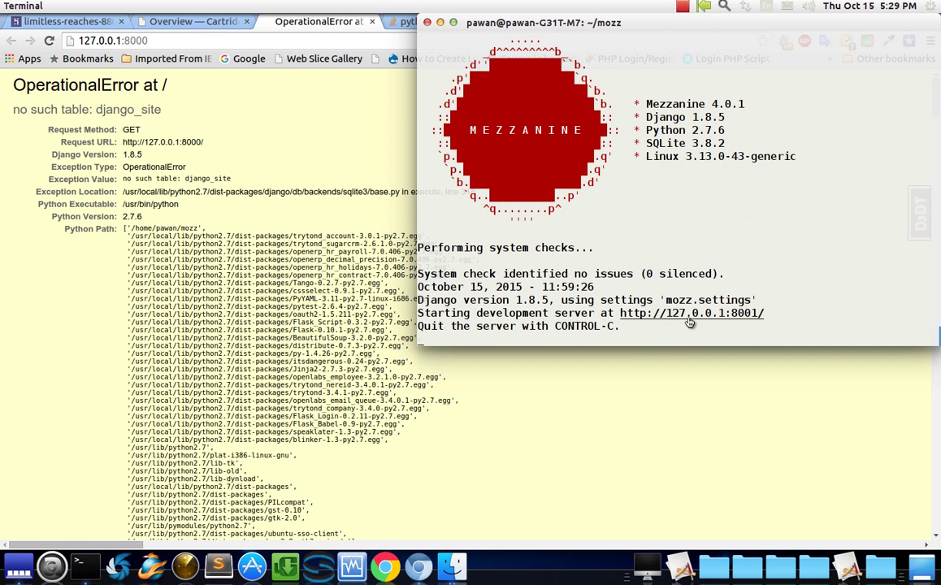
- Point Chromium at 127.0.0.1:8001 to load the Mezzanine Congratulations homepage
left_click(199, 42)
key("BackSpace")
type("1")
key("Return")
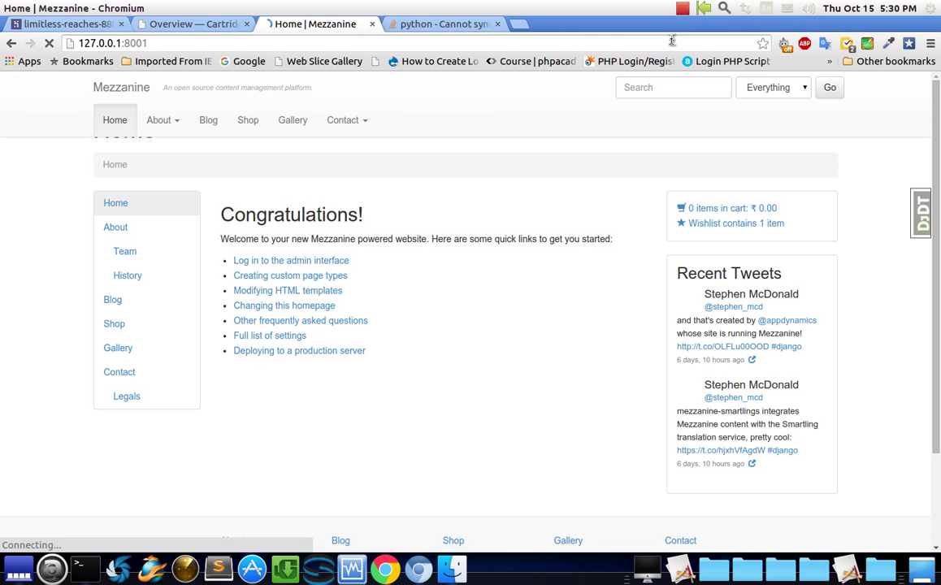
left_click(682, 9)
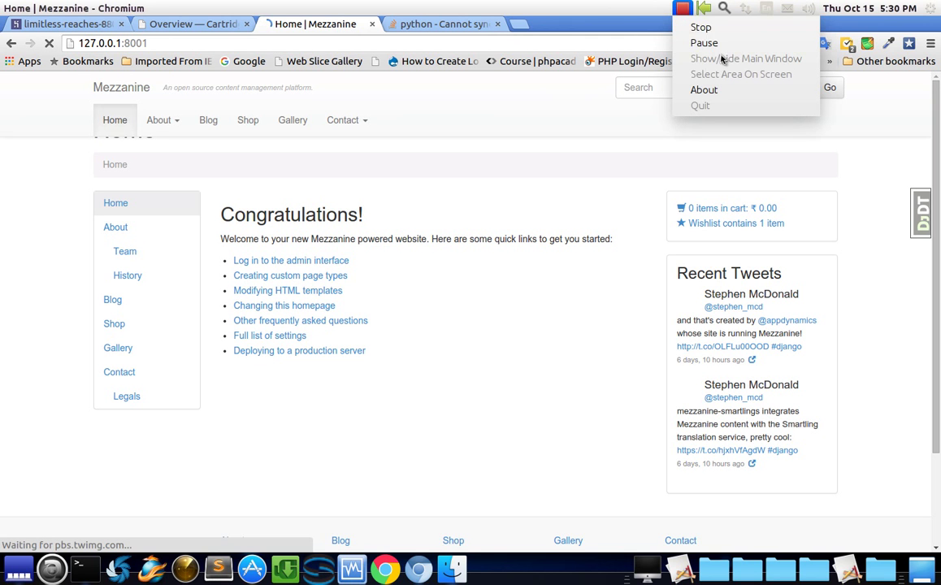
left_click(726, 30)
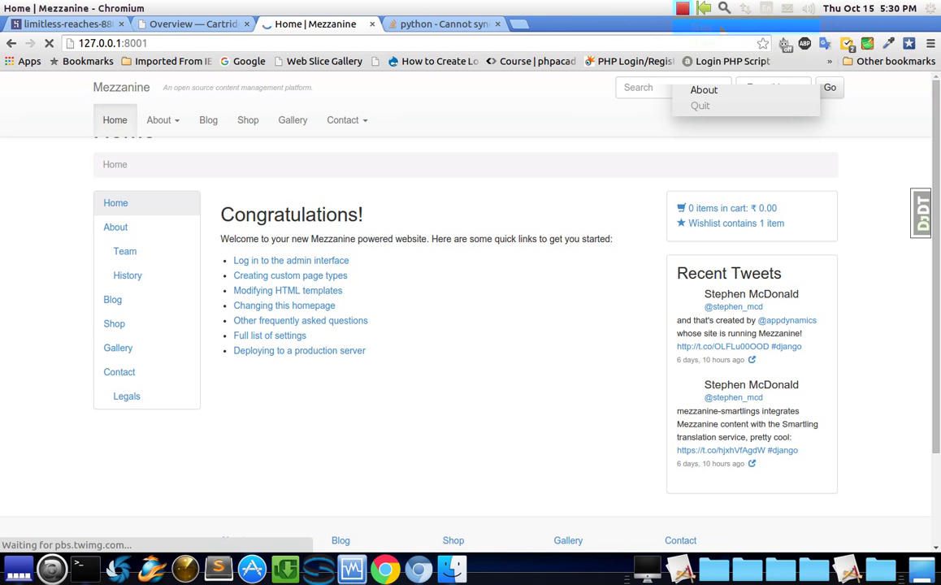